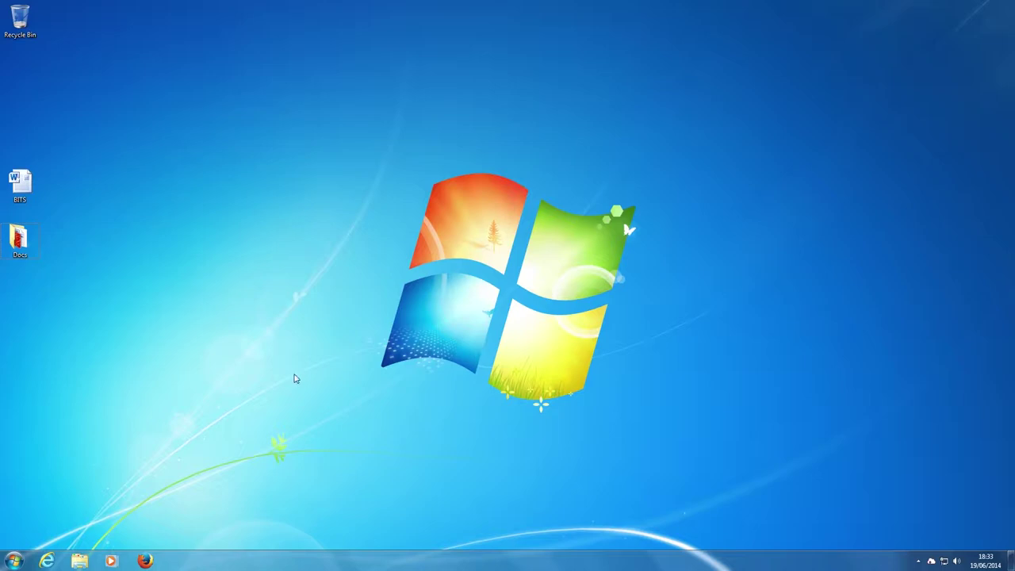
Open the BitsDrive Storage (L:) drive and copy the BITS Word document from the desktop into it.
{"action": "left_click", "coordinate": [14, 559]}
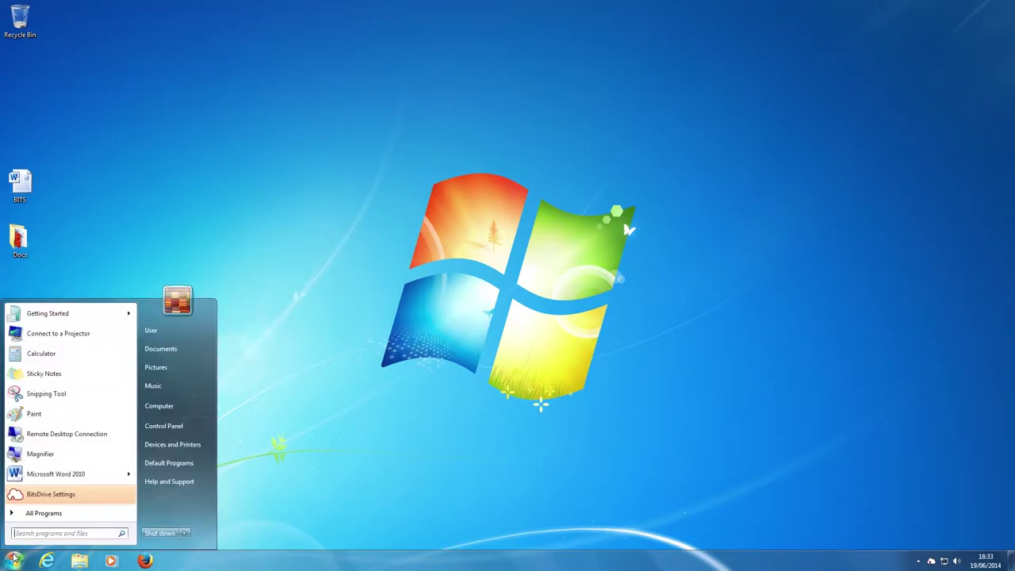
{"action": "left_click", "coordinate": [165, 413]}
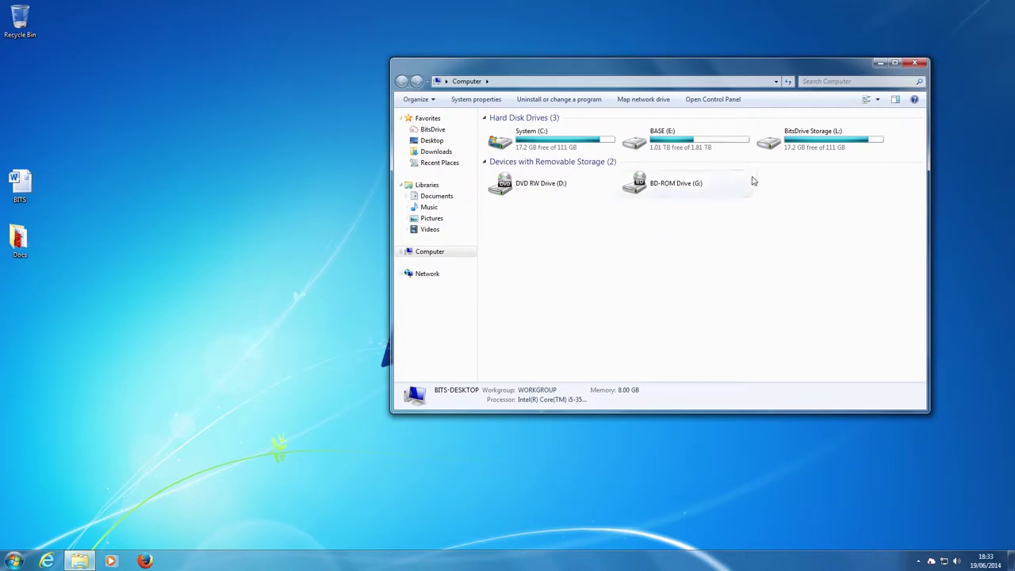
{"action": "double_click", "coordinate": [806, 143]}
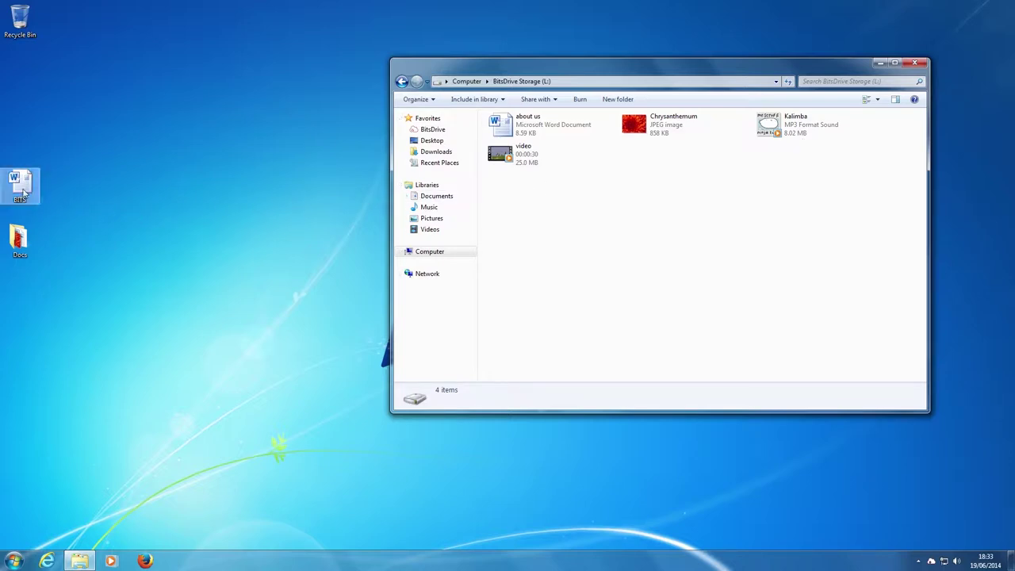
{"action": "left_click_drag", "start_coordinate": [31, 194], "coordinate": [72, 201]}
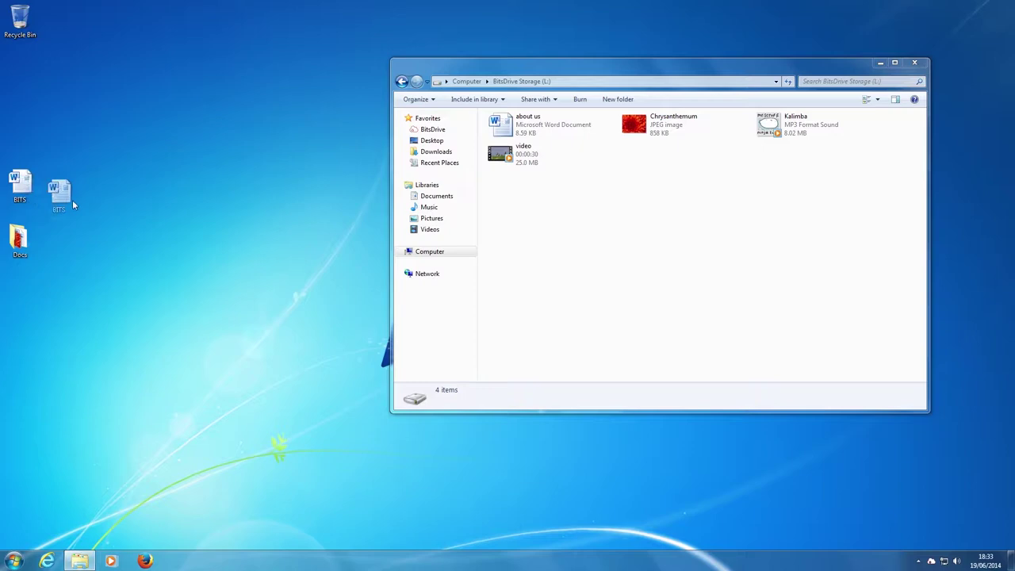
{"action": "left_click_drag", "start_coordinate": [171, 224], "coordinate": [586, 211]}
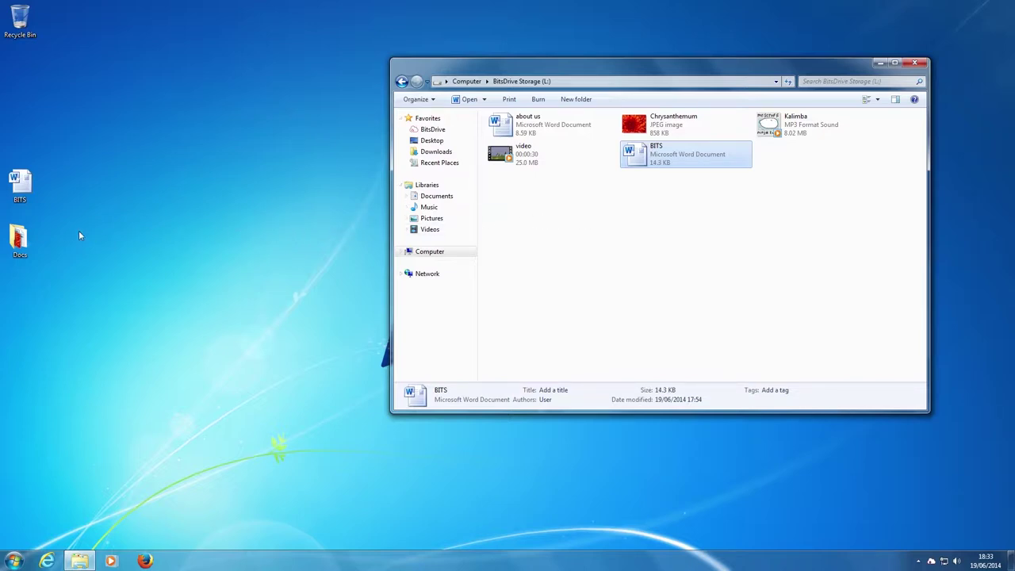
Copy the desktop Docs folder to BitsDrive Storage with BitsDrive's copy wizard, using L:\ as the destination.
{"action": "right_click", "coordinate": [23, 238]}
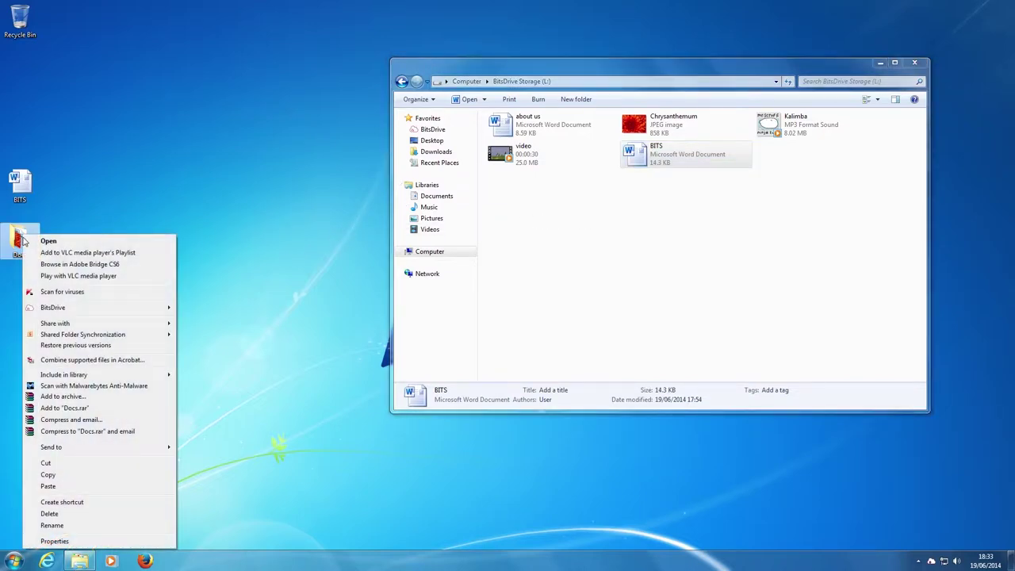
{"action": "mouse_move", "coordinate": [78, 310]}
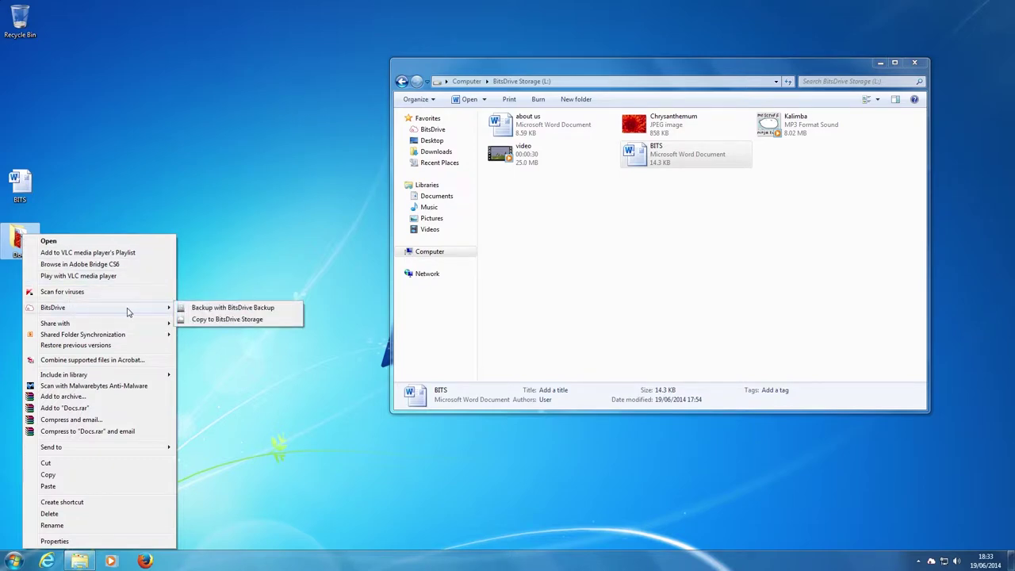
{"action": "left_click", "coordinate": [214, 320]}
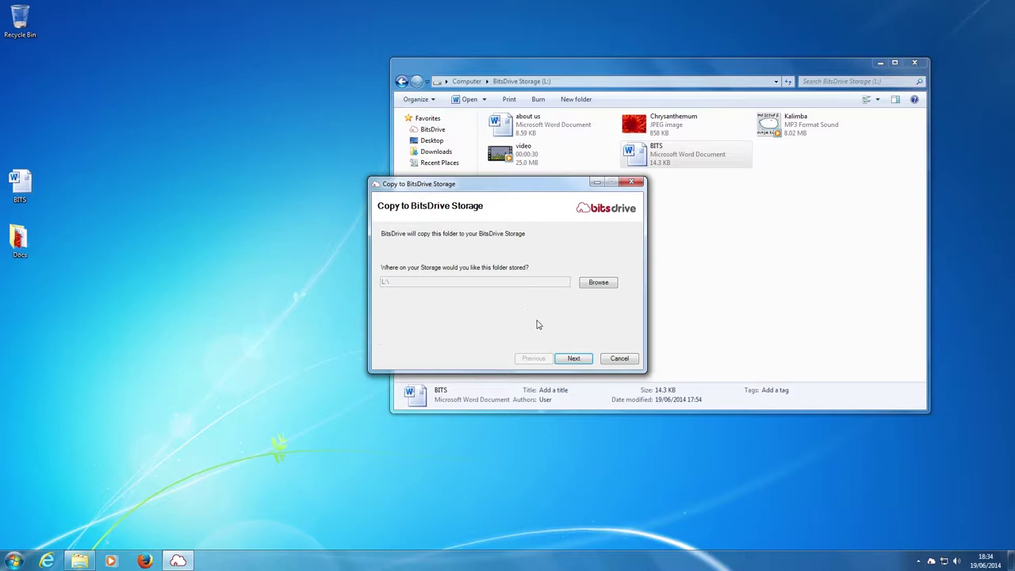
{"action": "left_click", "coordinate": [575, 359]}
{"action": "left_click", "coordinate": [581, 359]}
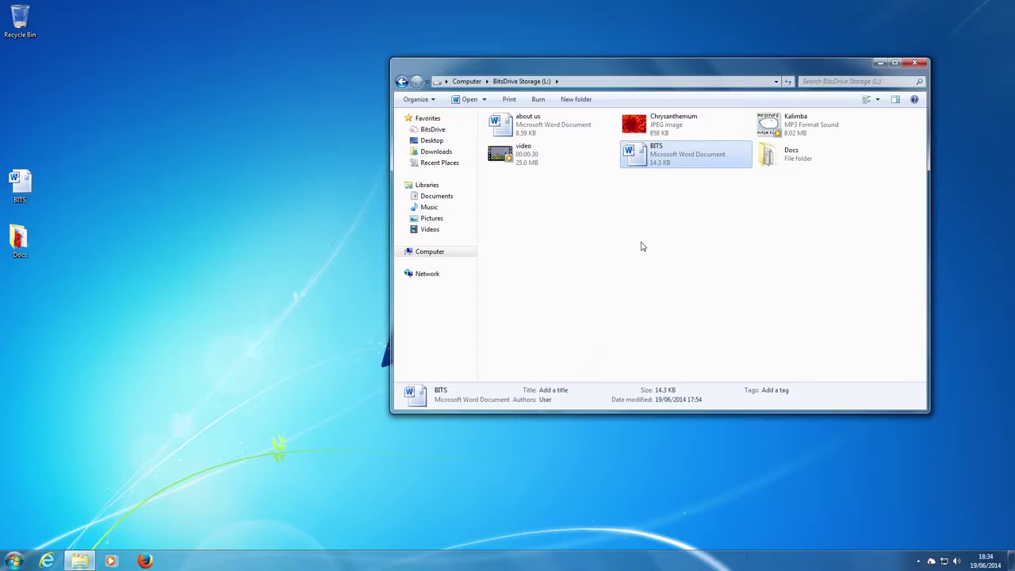
Share the stored BITS document through BitsDrive Web Sharing with one specific person, entering the recipient's e-mail address.
{"action": "right_click", "coordinate": [667, 156]}
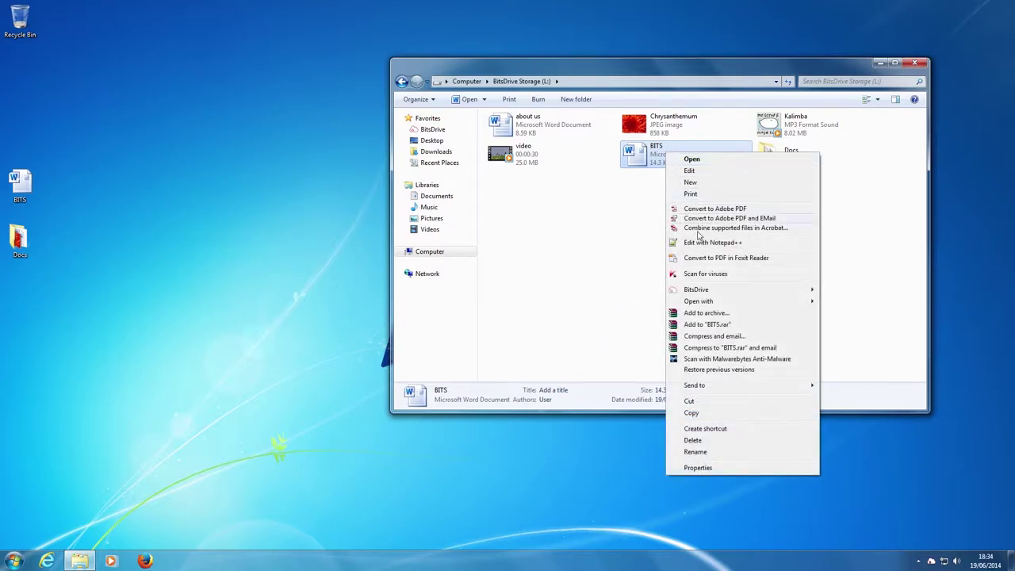
{"action": "mouse_move", "coordinate": [720, 291]}
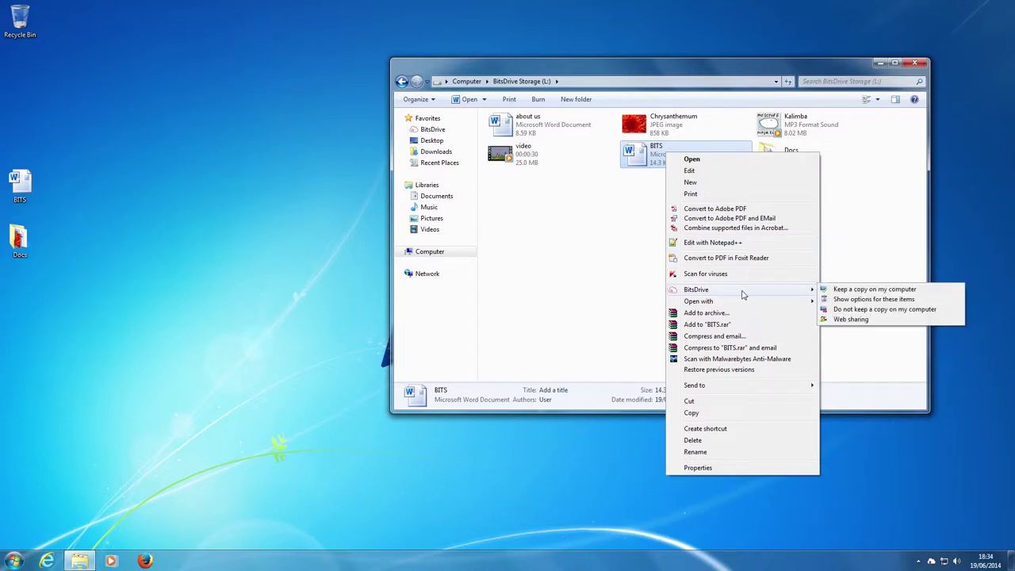
{"action": "left_click", "coordinate": [844, 320]}
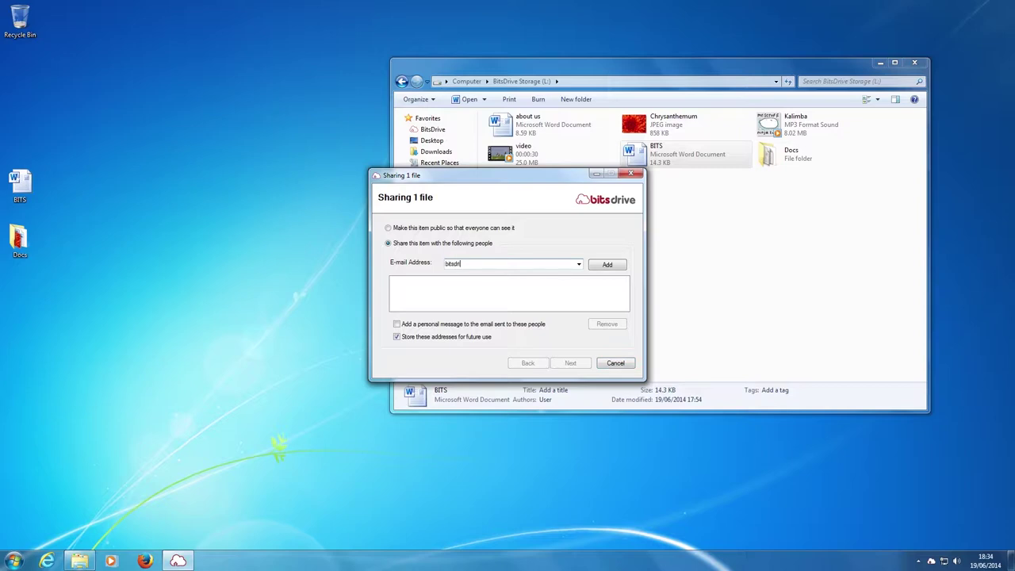
{"action": "type", "text": "@gmail.com"}
{"action": "left_click", "coordinate": [590, 268]}
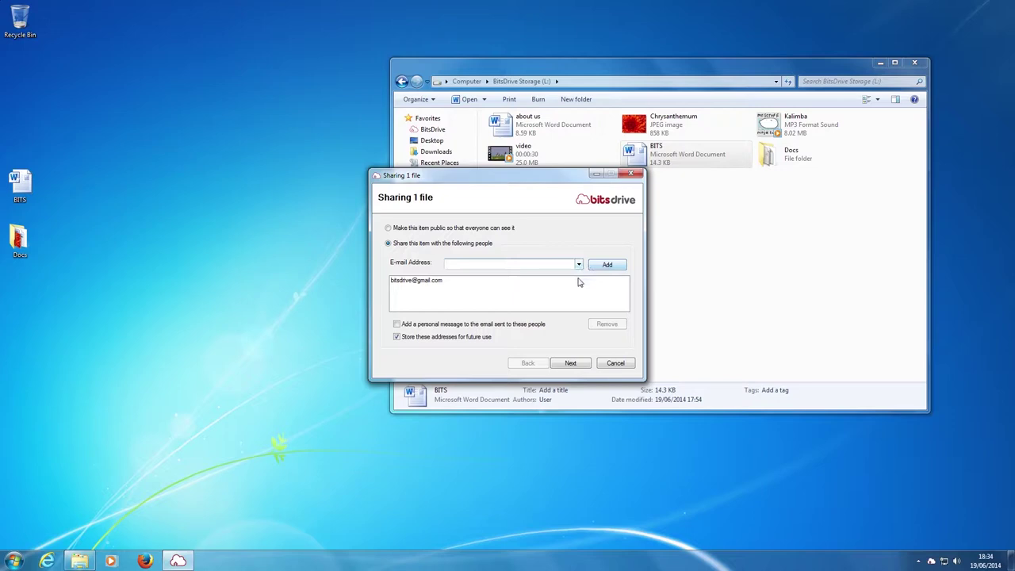
{"action": "left_click", "coordinate": [570, 365]}
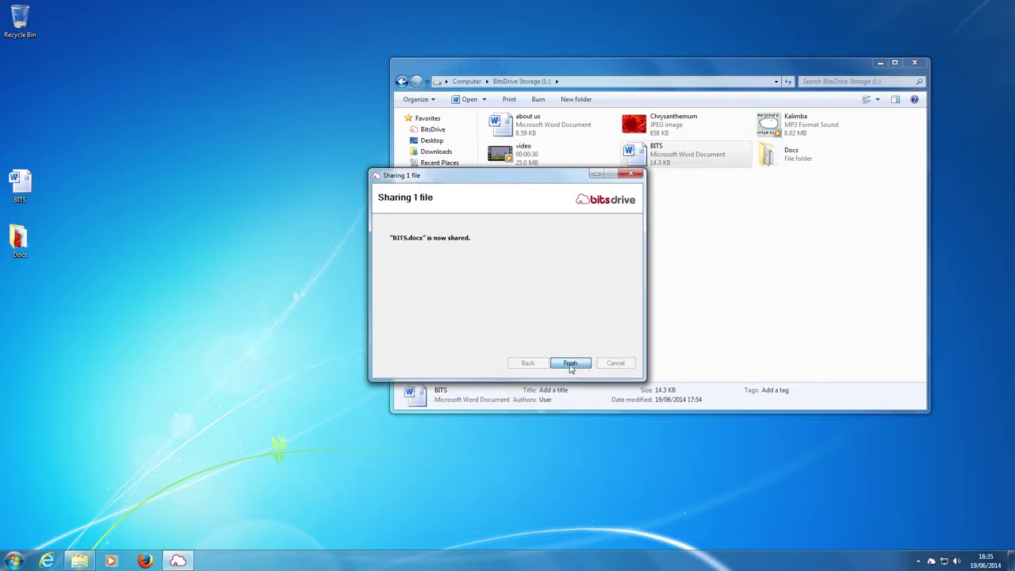
{"action": "left_click", "coordinate": [570, 364]}
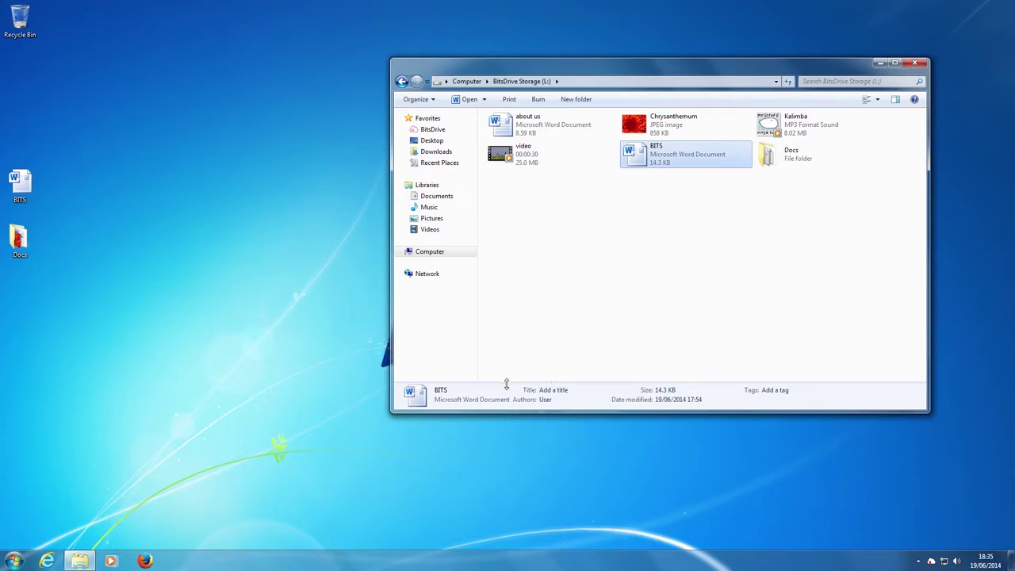
{"action": "left_click", "coordinate": [145, 561]}
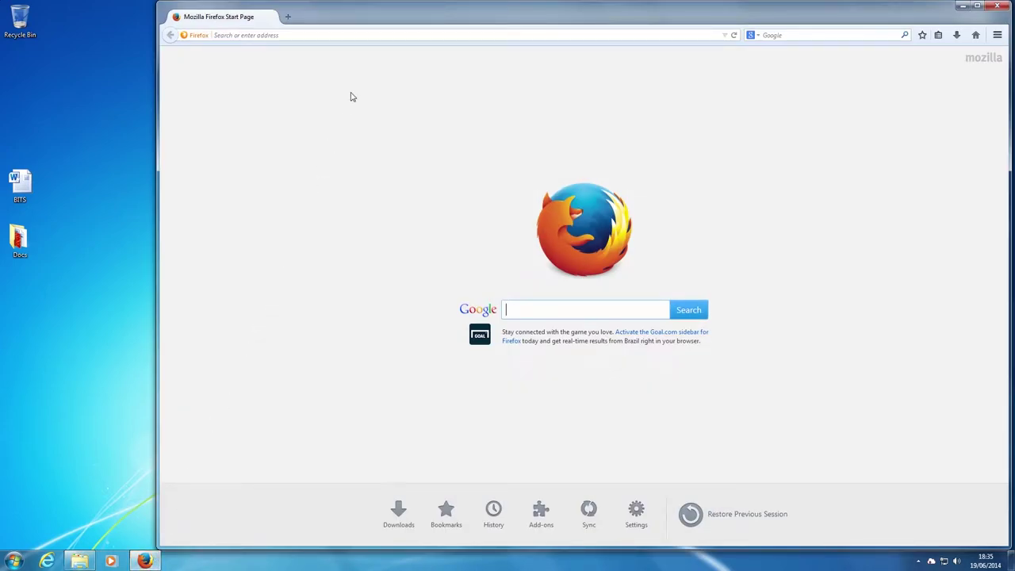
{"action": "left_click", "coordinate": [214, 35]}
{"action": "type", "text": "ht"}
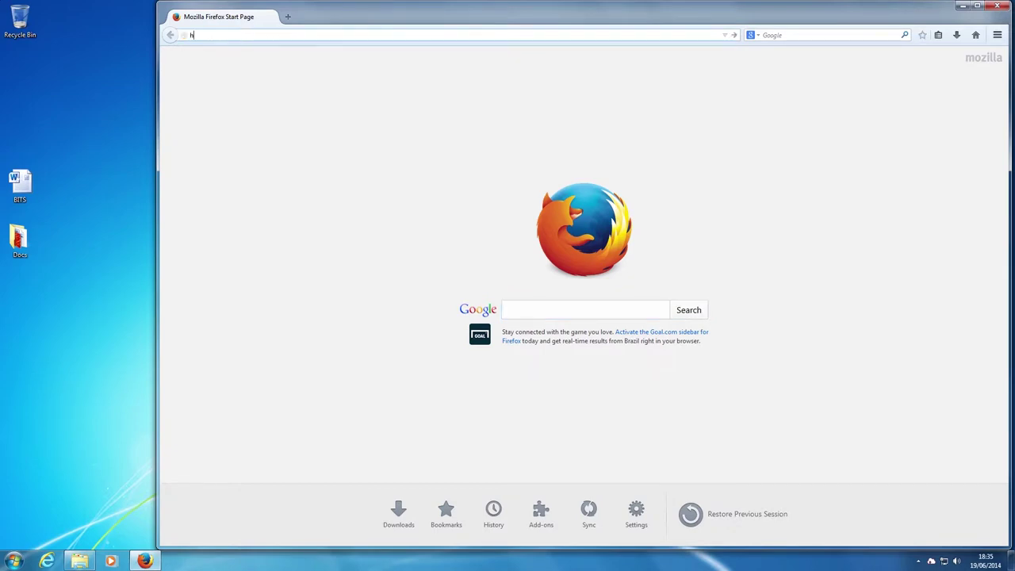
{"action": "type", "text": "tps://customema"}
{"action": "type", "text": "me.bitsdrive.co.uk"}
{"action": "left_click", "coordinate": [737, 35]}
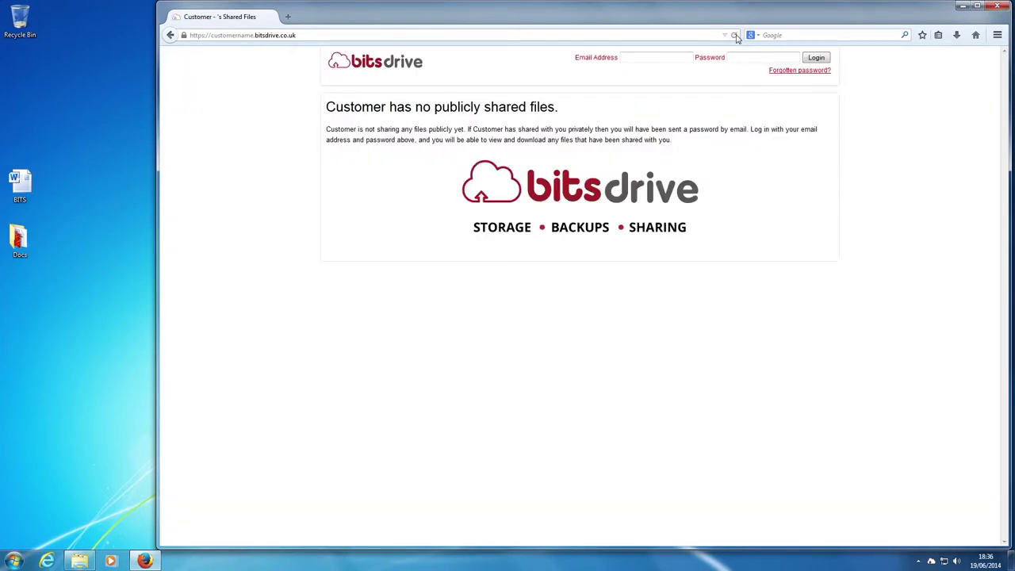
Log in to the BitsDrive portal with the customer's e-mail address and account password.
{"action": "left_click", "coordinate": [656, 57]}
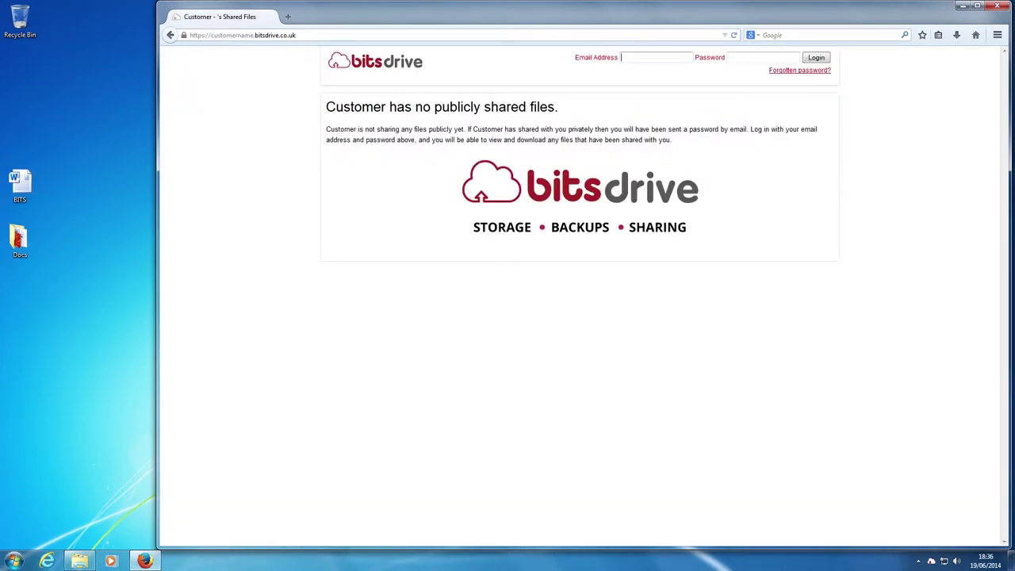
{"action": "type", "text": "custom"}
{"action": "type", "text": "er@ema"}
{"action": "type", "text": "il.com"}
{"action": "type", "text": "••••••••"}
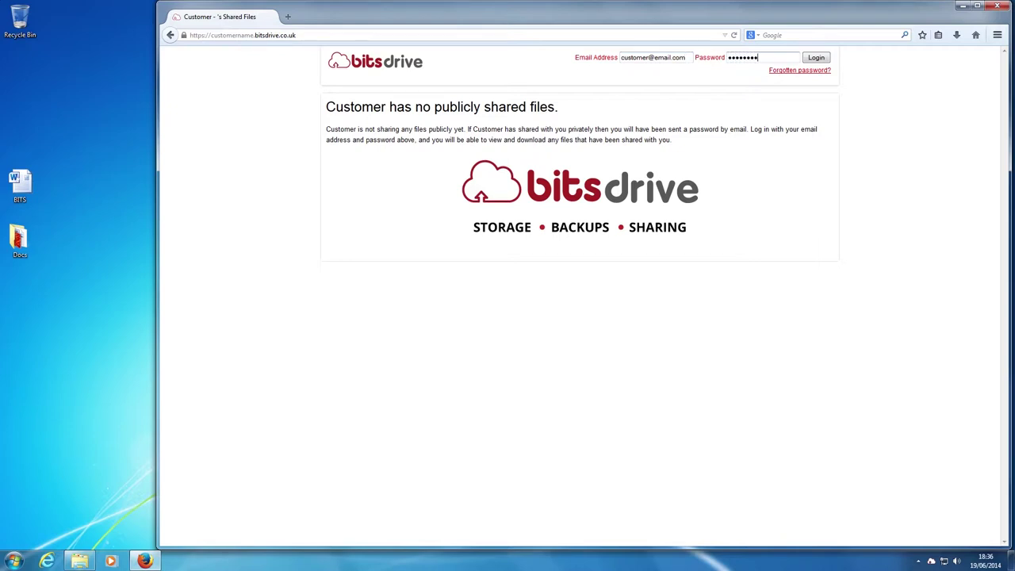
{"action": "left_click", "coordinate": [817, 59]}
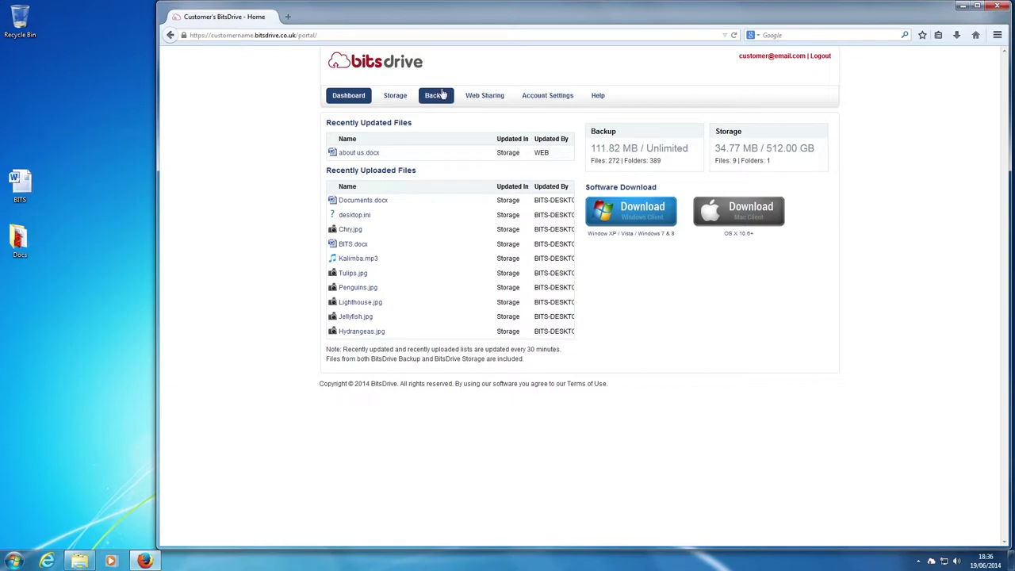
View Chrysanthemum.jpg in the portal's Storage area and examine its Web Sharing details.
{"action": "left_click", "coordinate": [410, 97]}
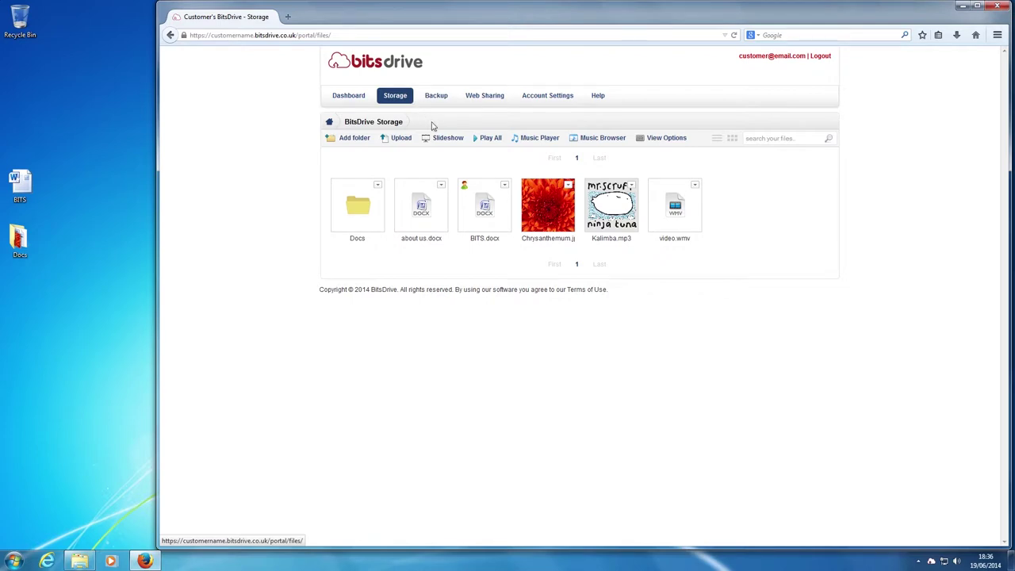
{"action": "left_click", "coordinate": [544, 205]}
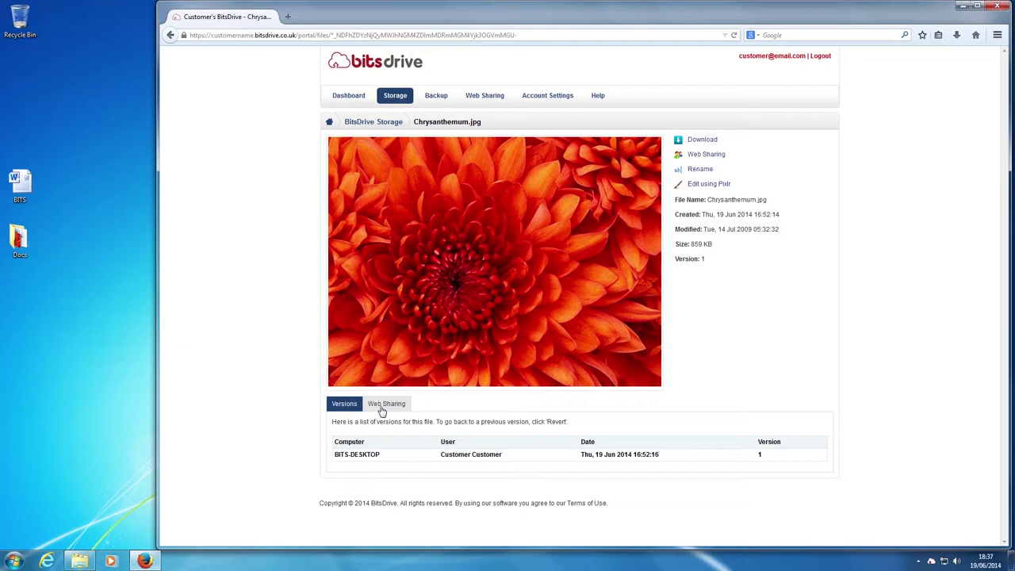
{"action": "left_click", "coordinate": [384, 407]}
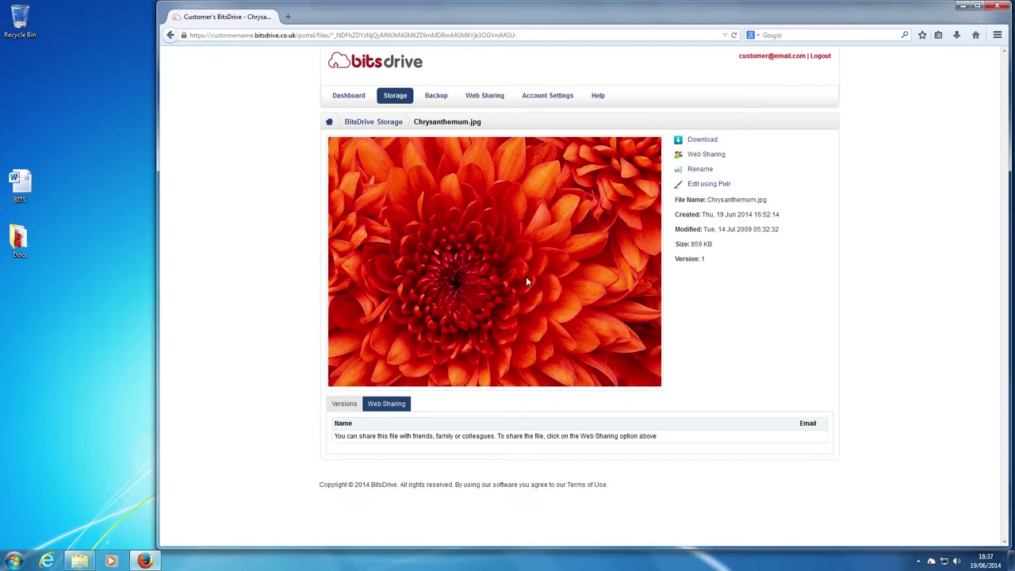
Open about us.docx from BitsDrive Storage in the Zoho online editor and save the document.
{"action": "left_click", "coordinate": [397, 127]}
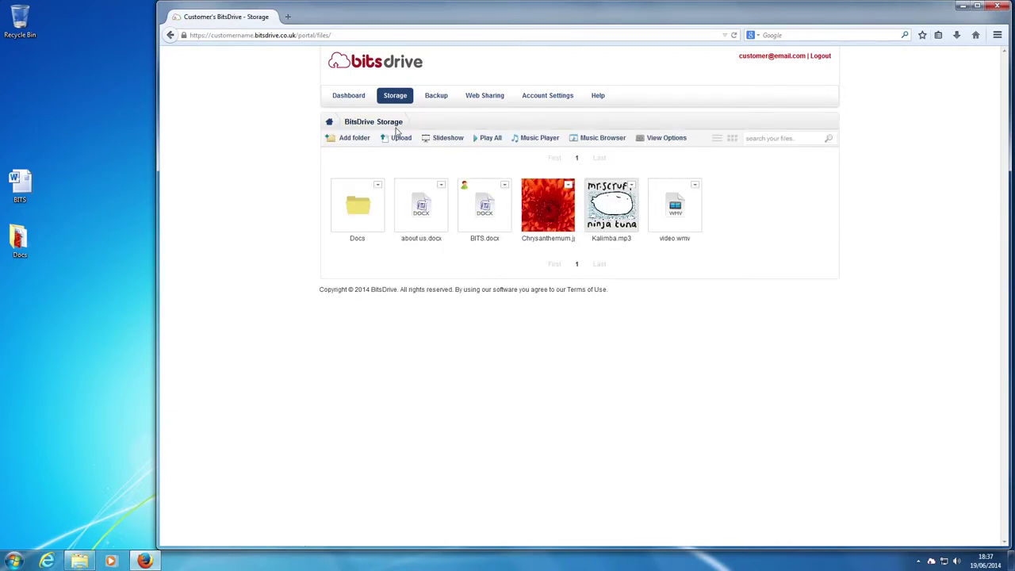
{"action": "left_click", "coordinate": [423, 204]}
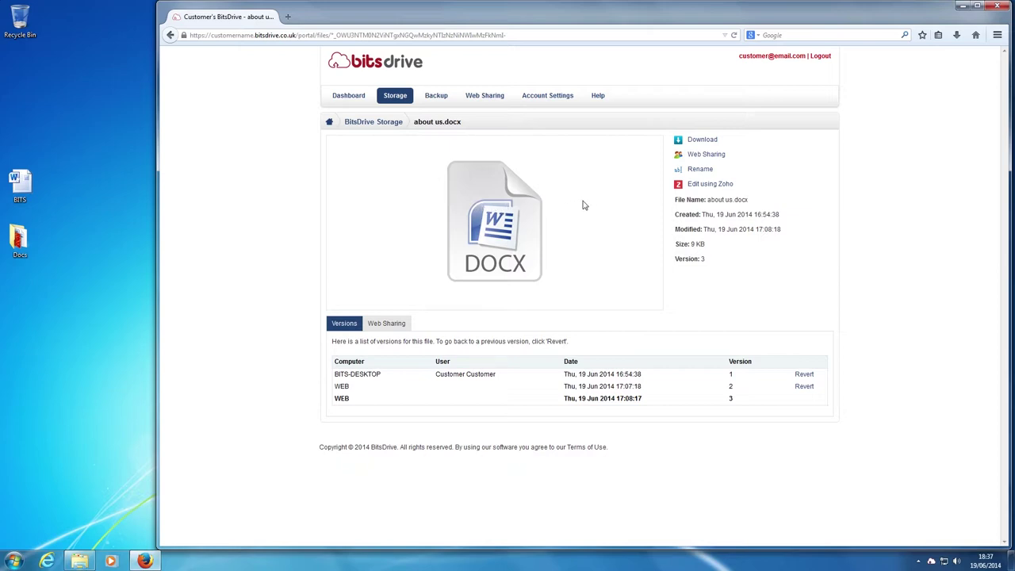
{"action": "left_click", "coordinate": [723, 187]}
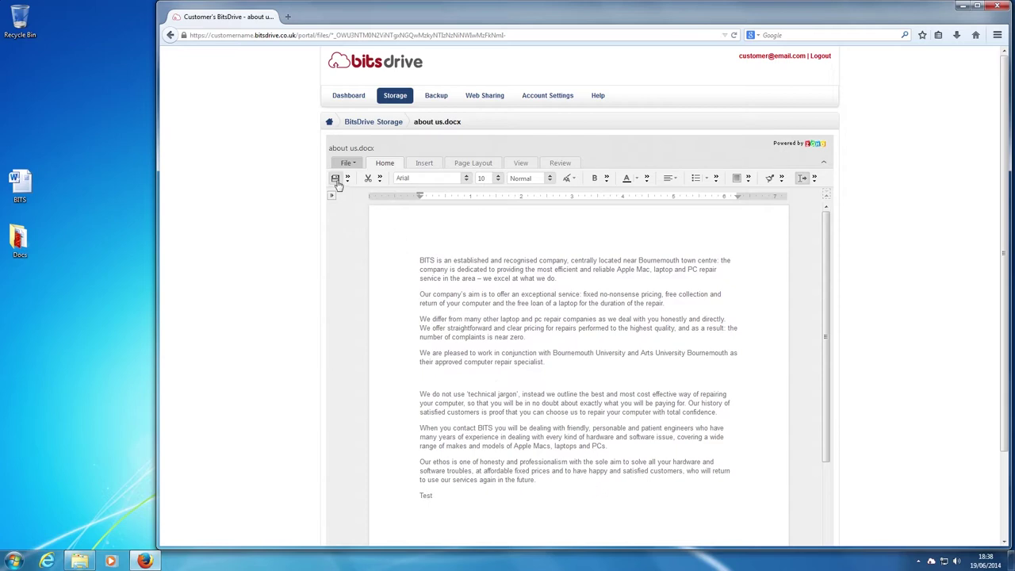
{"action": "left_click", "coordinate": [336, 181]}
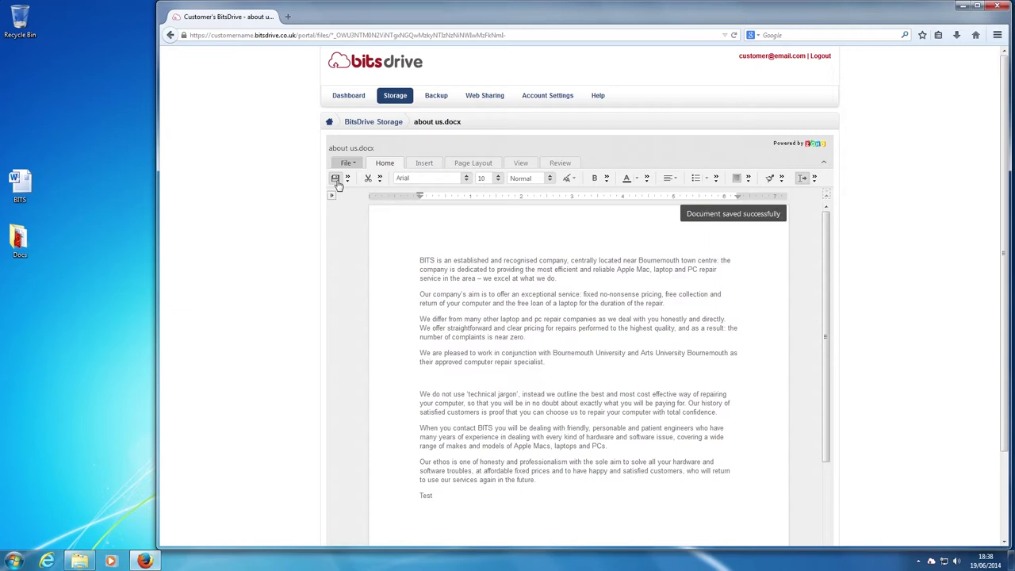
Examine the version list of about us.docx and reopen the document in the Zoho editor.
{"action": "left_click", "coordinate": [377, 127]}
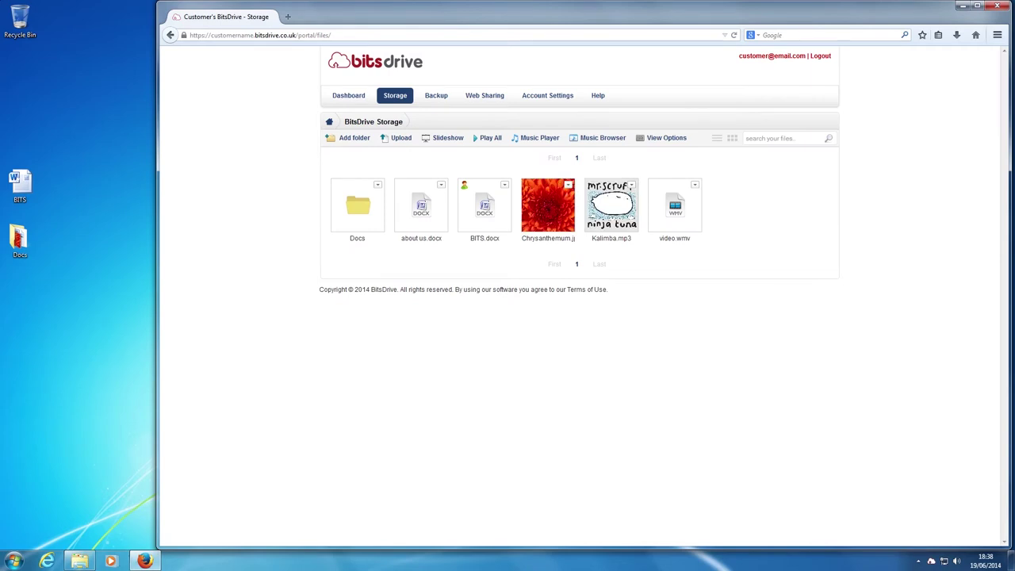
{"action": "left_click", "coordinate": [416, 210]}
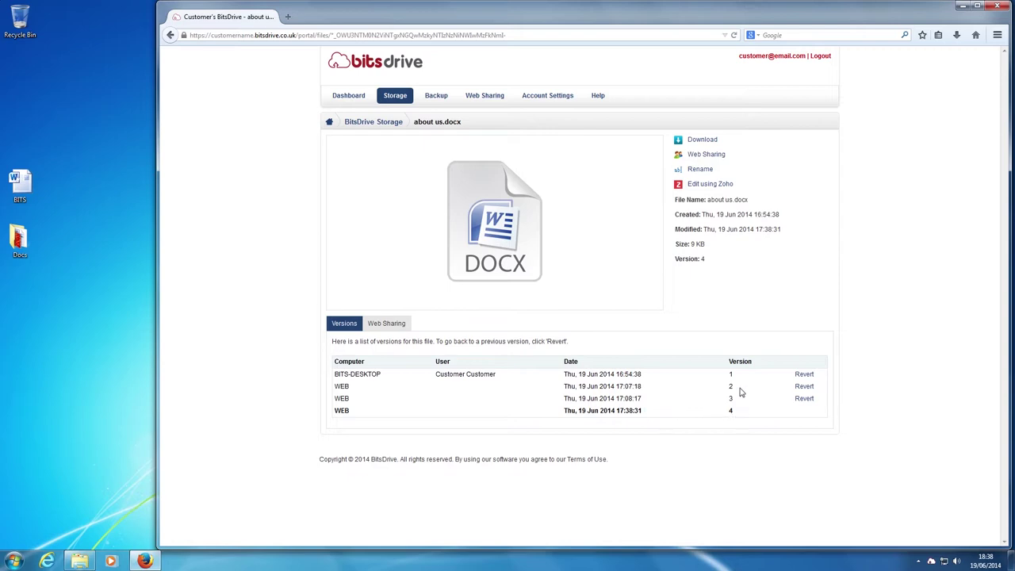
{"action": "left_click", "coordinate": [708, 186]}
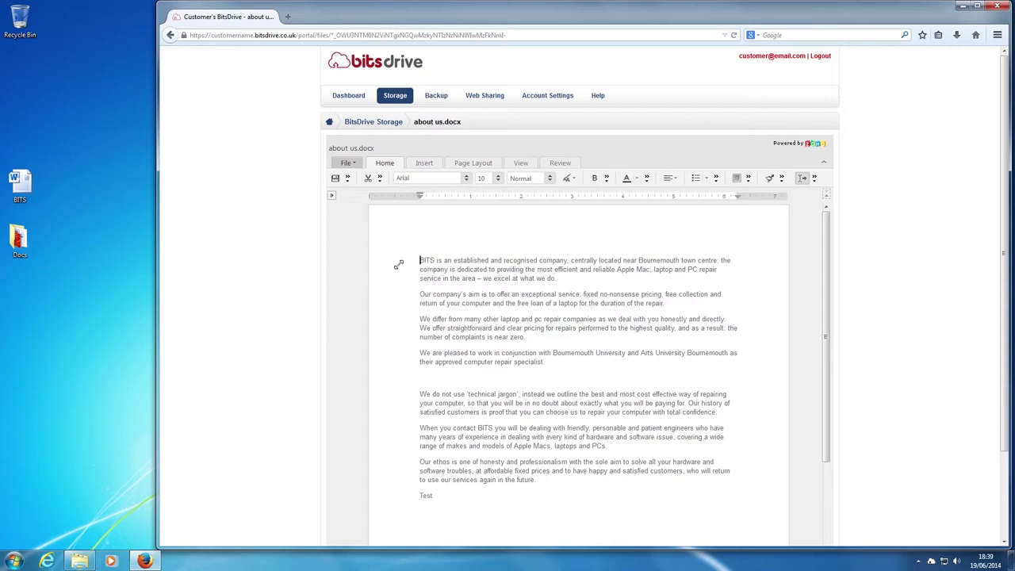
Queue the Kalimba.mp3 track from BitsDrive Storage and bring the music player window to the front.
{"action": "left_click", "coordinate": [380, 122]}
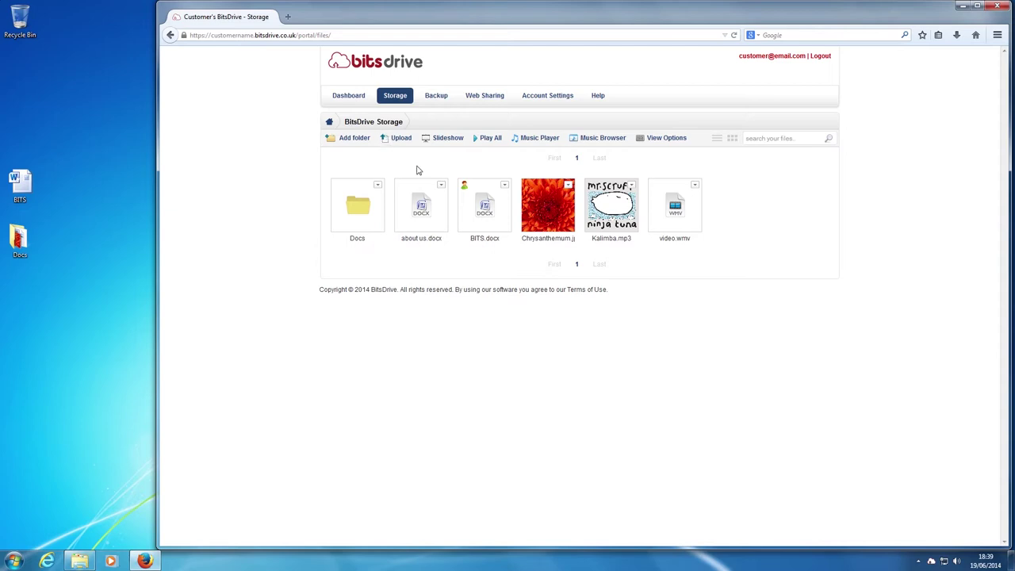
{"action": "left_click", "coordinate": [615, 207]}
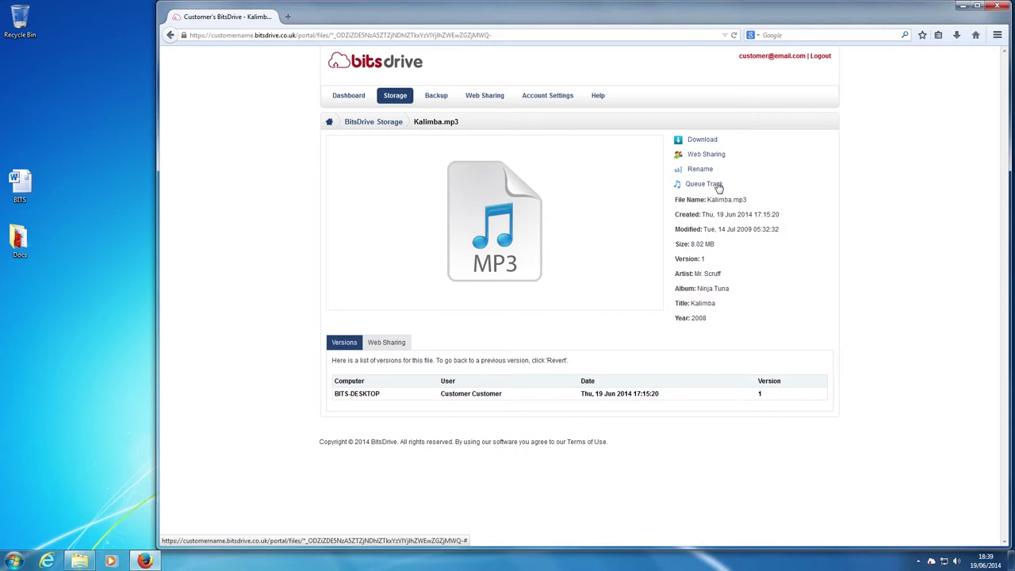
{"action": "left_click", "coordinate": [706, 185]}
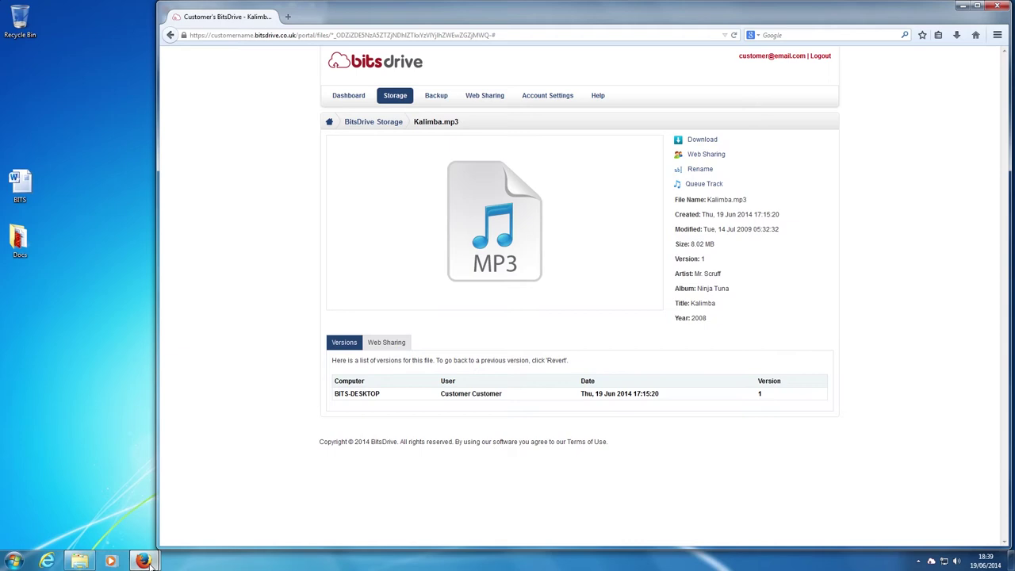
{"action": "mouse_move", "coordinate": [146, 562]}
{"action": "left_click", "coordinate": [172, 518]}
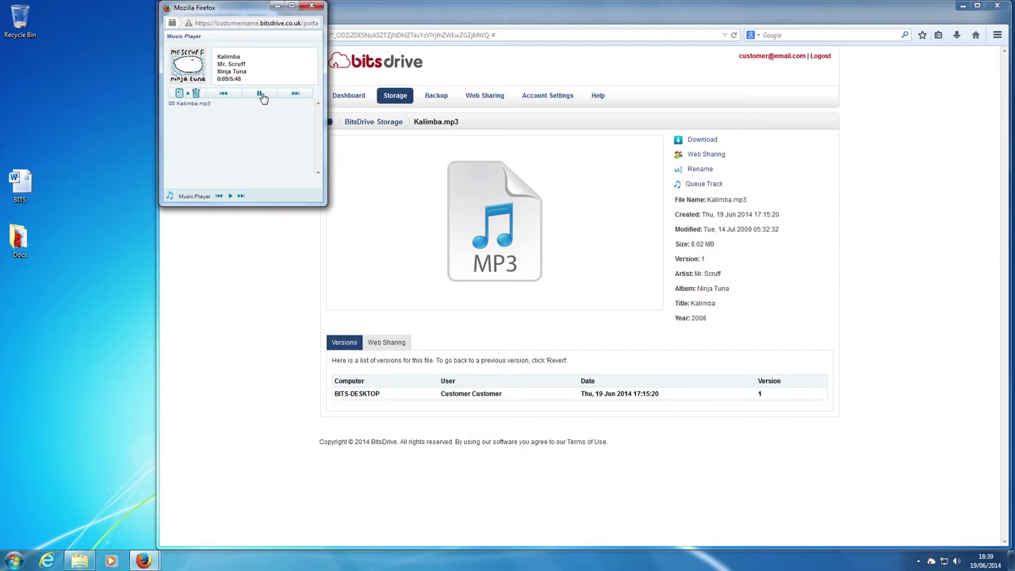
Close the music player window and open the video.wmv file page from BitsDrive Storage.
{"action": "left_click", "coordinate": [311, 8]}
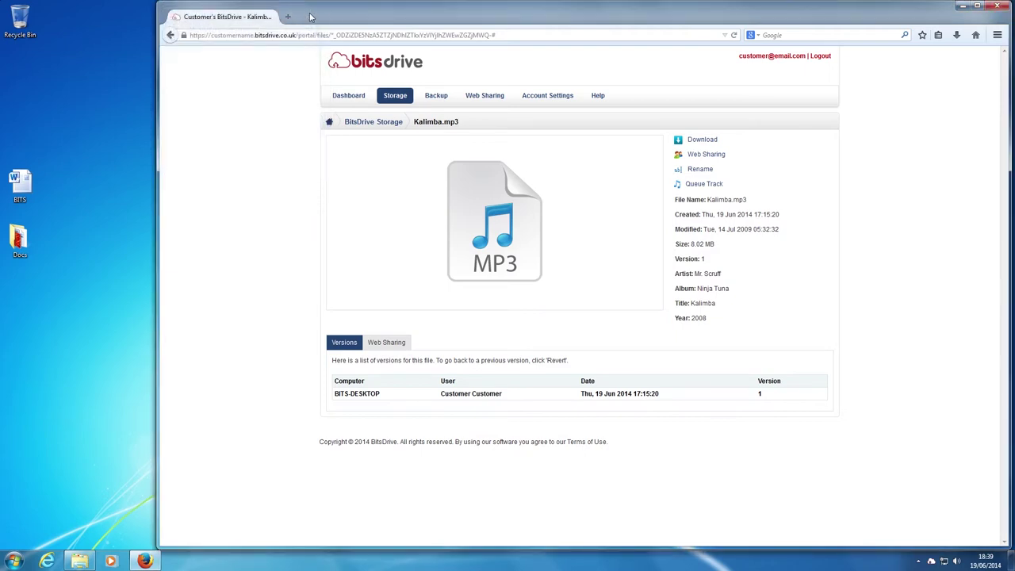
{"action": "left_click", "coordinate": [372, 123]}
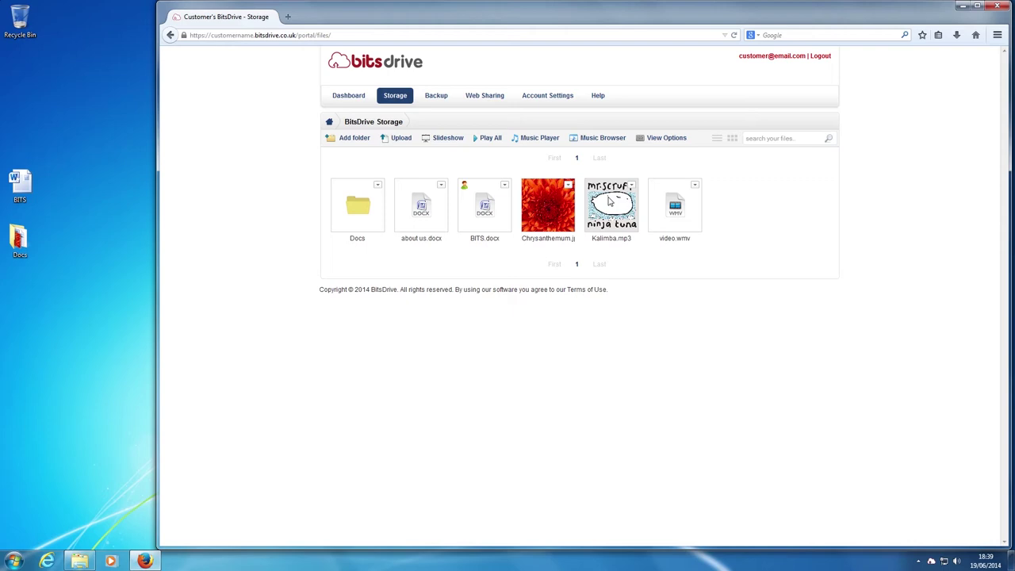
{"action": "left_click", "coordinate": [670, 213]}
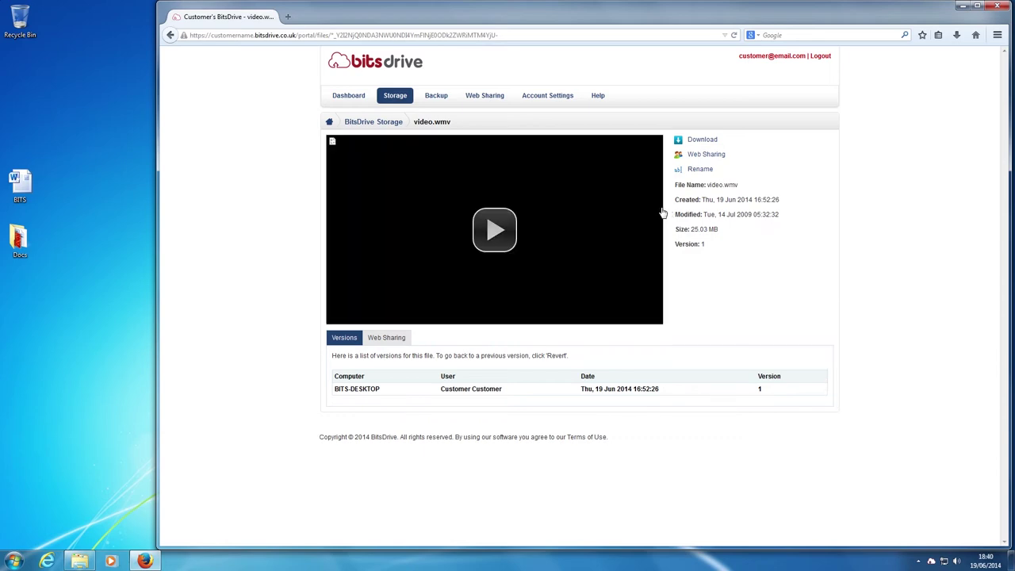
Return to the BitsDrive Storage file list and turn on the display of deleted files.
{"action": "left_click", "coordinate": [381, 126]}
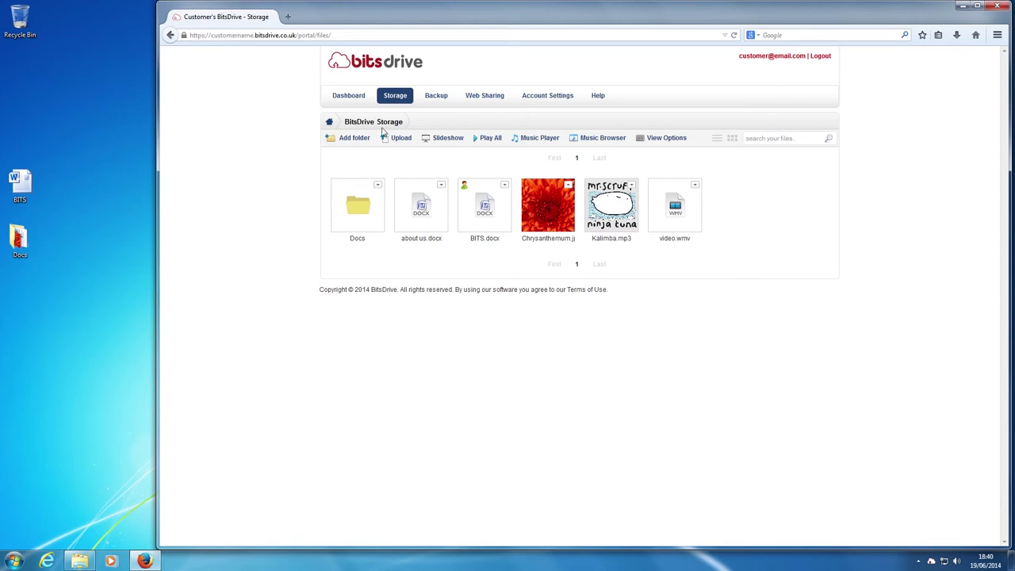
{"action": "left_click", "coordinate": [666, 140]}
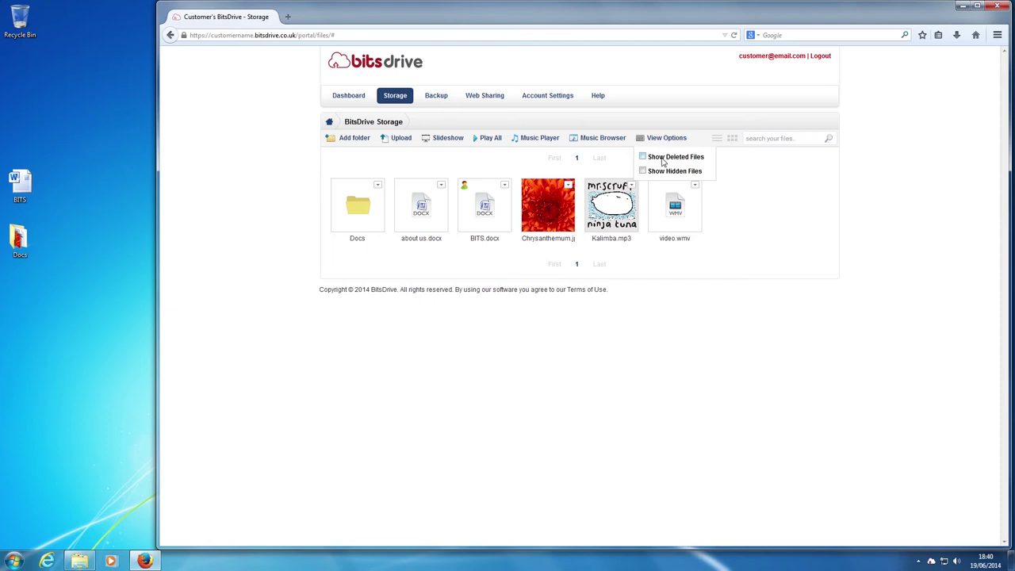
{"action": "left_click", "coordinate": [664, 161]}
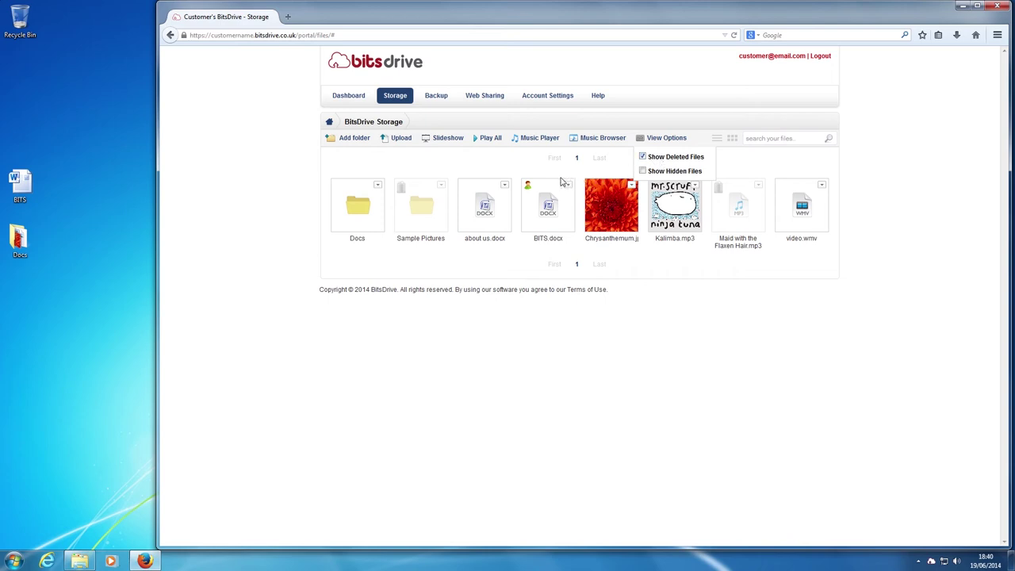
Undelete Chrysanthemum.jpg in the deleted Sample Pictures folder and view the restored image before going back to BitsDrive Storage.
{"action": "left_click", "coordinate": [428, 209]}
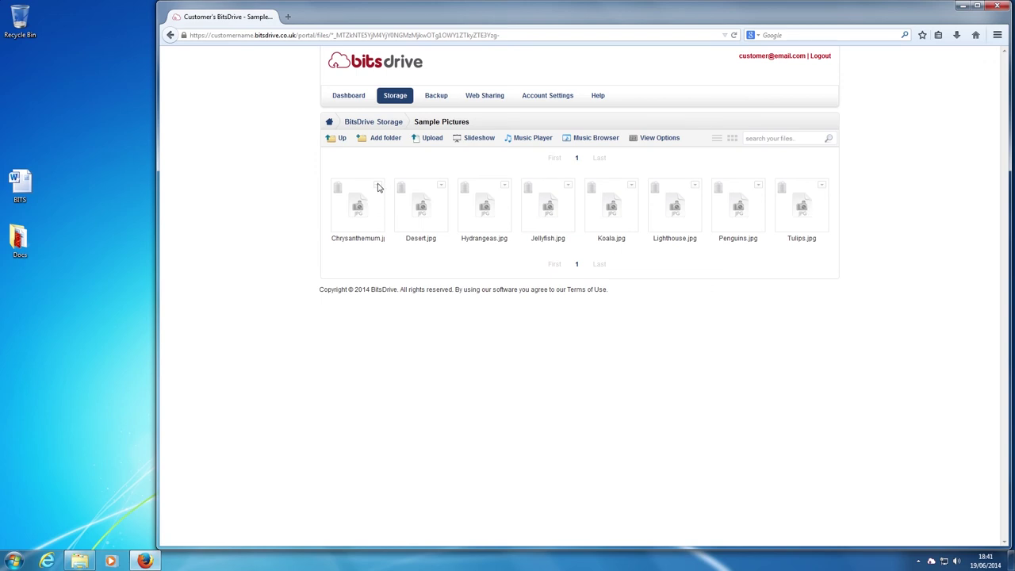
{"action": "left_click", "coordinate": [378, 187]}
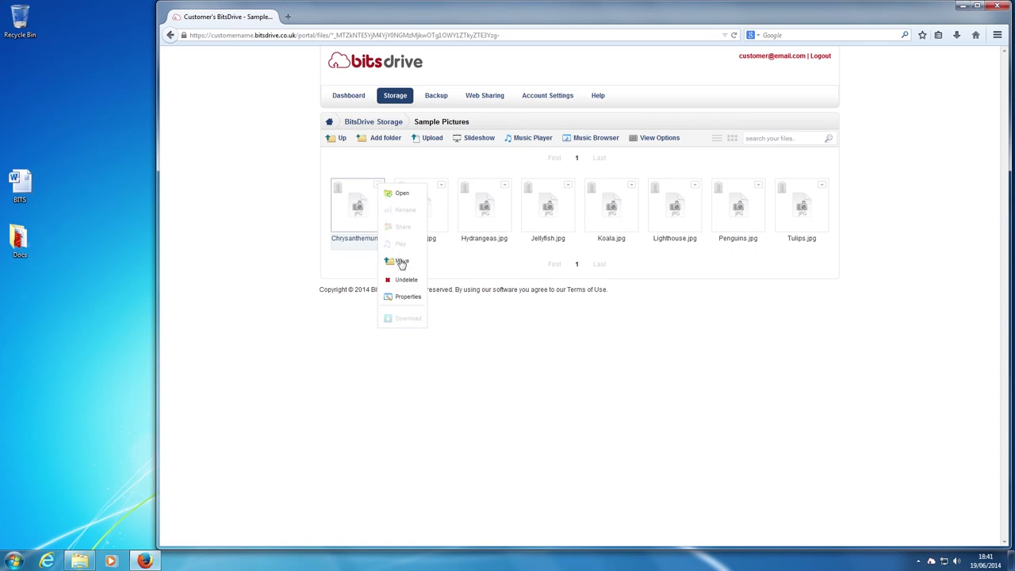
{"action": "left_click", "coordinate": [405, 280]}
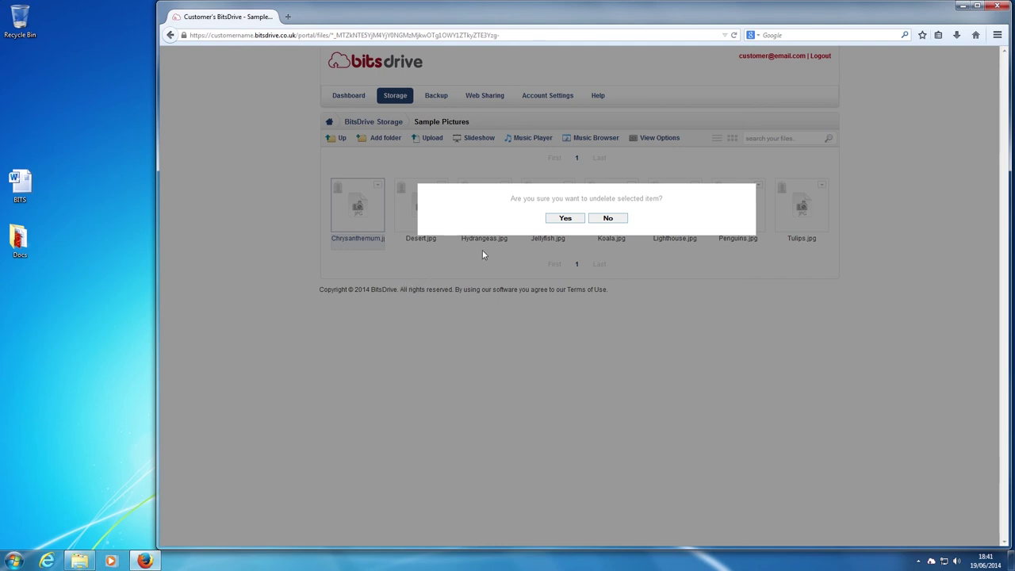
{"action": "left_click", "coordinate": [565, 219]}
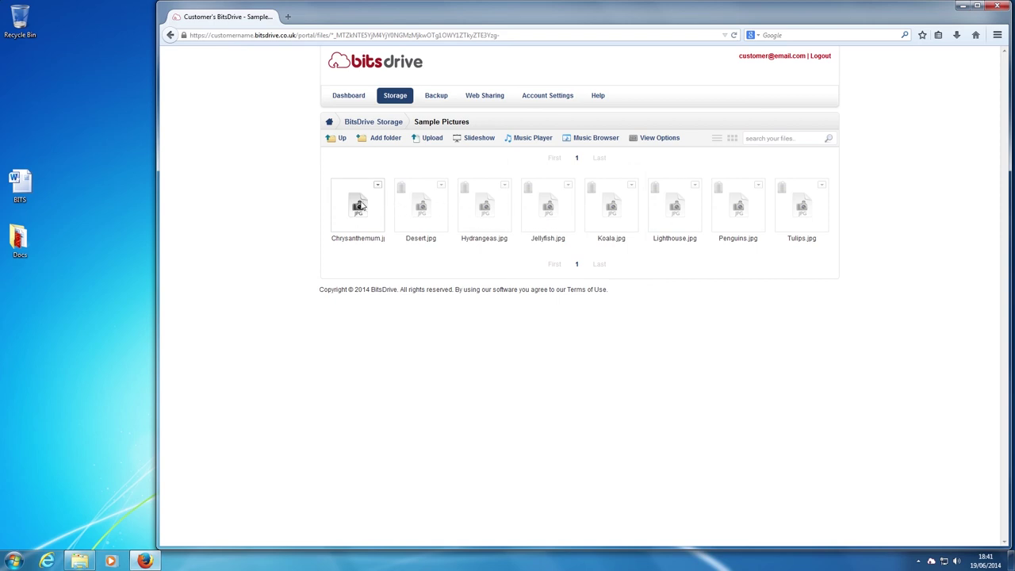
{"action": "left_click", "coordinate": [359, 205]}
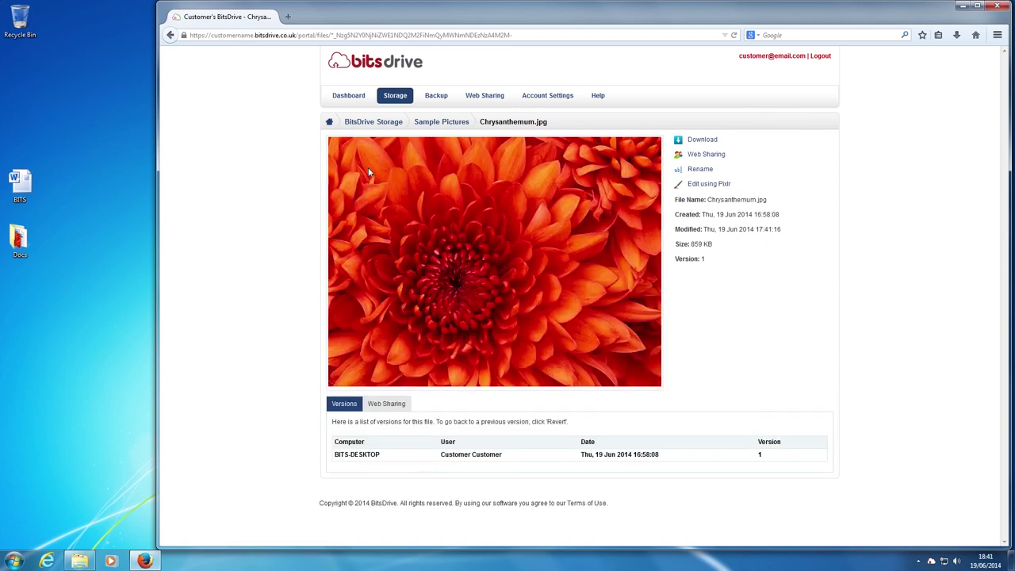
{"action": "left_click", "coordinate": [373, 129]}
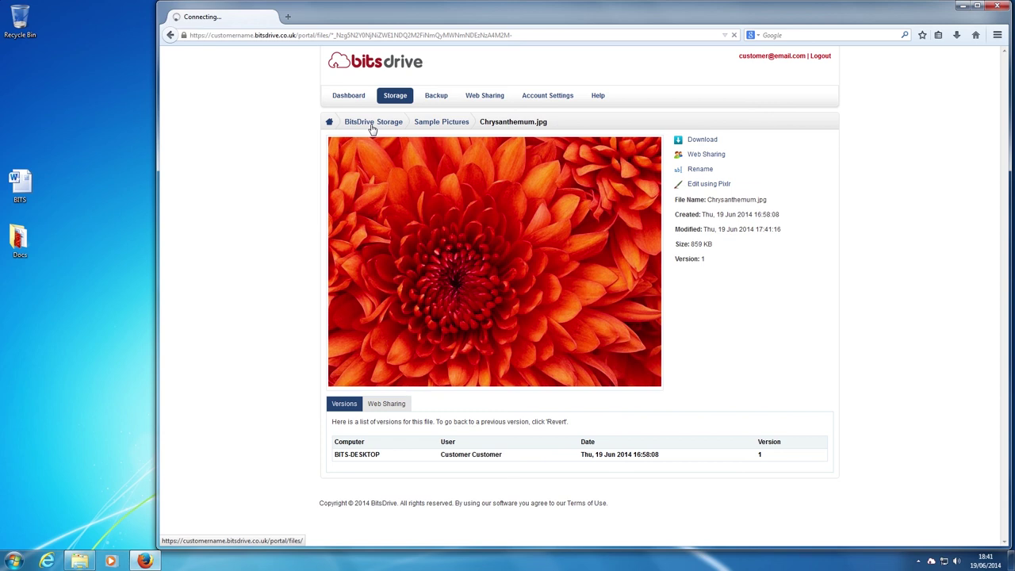